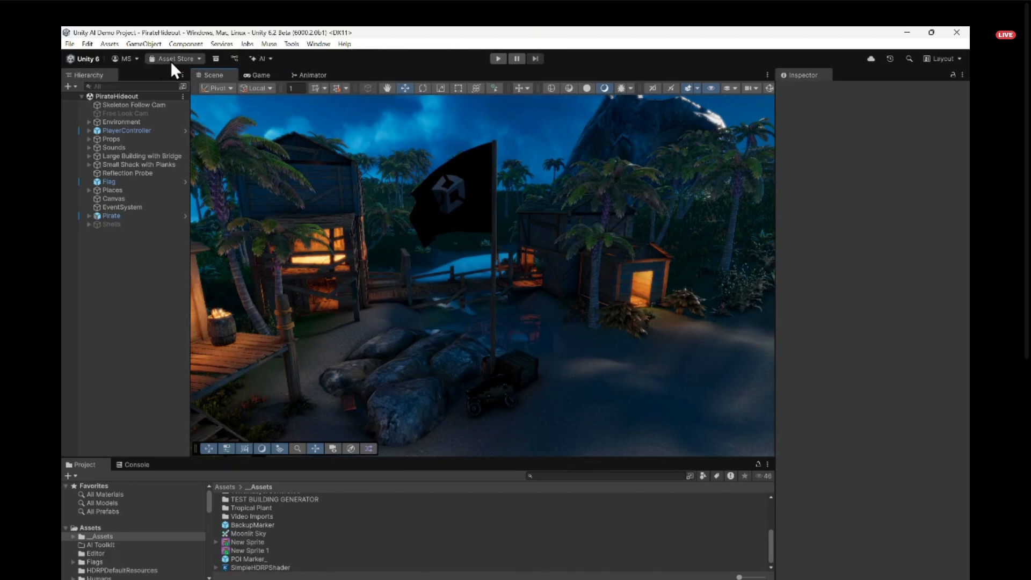
left_click(269, 58)
left_click(266, 60)
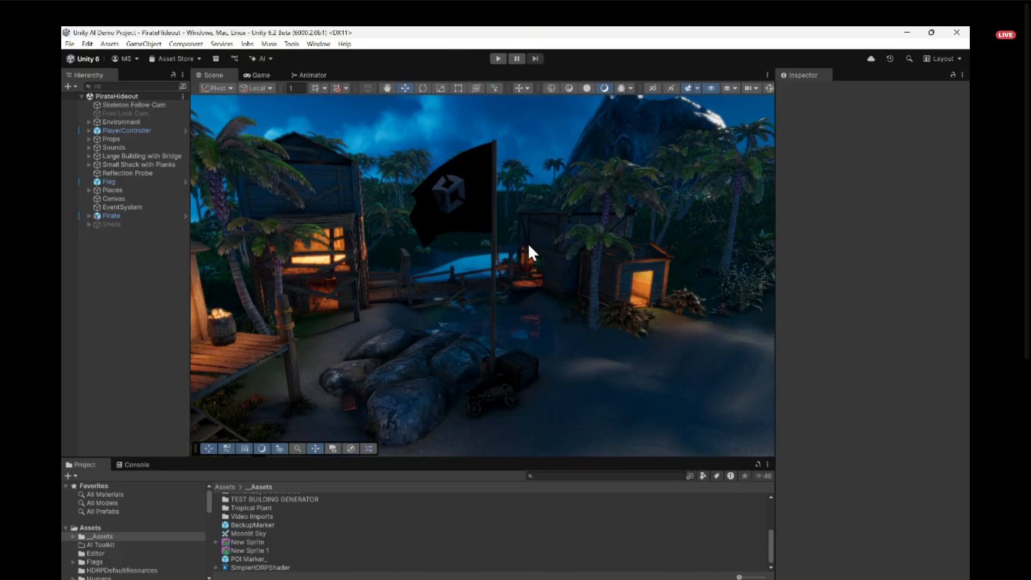
right_click_drag(528, 243, 465, 263)
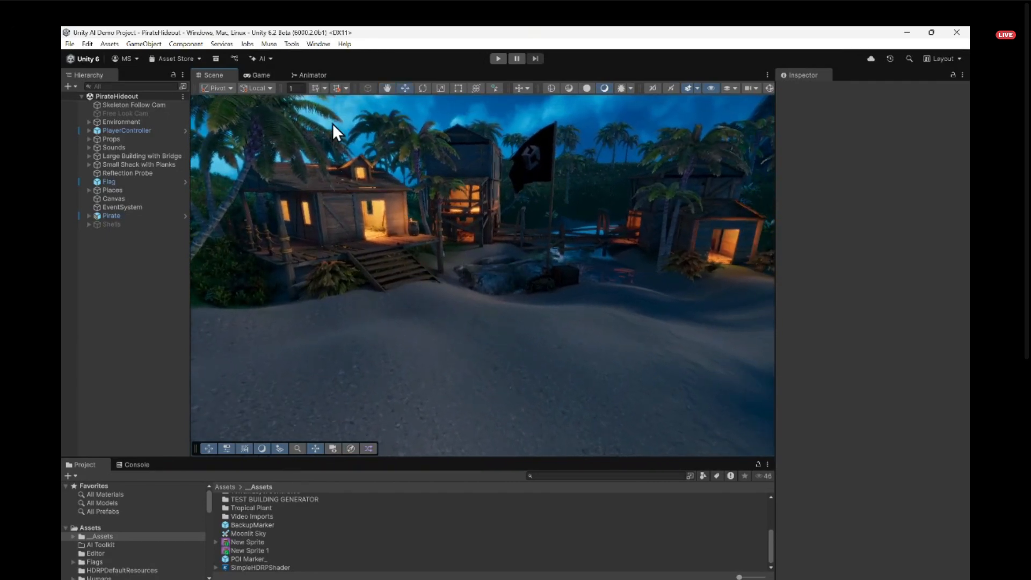
- Open the AI Assistant next to the scene view and widen its panel
left_click(269, 55)
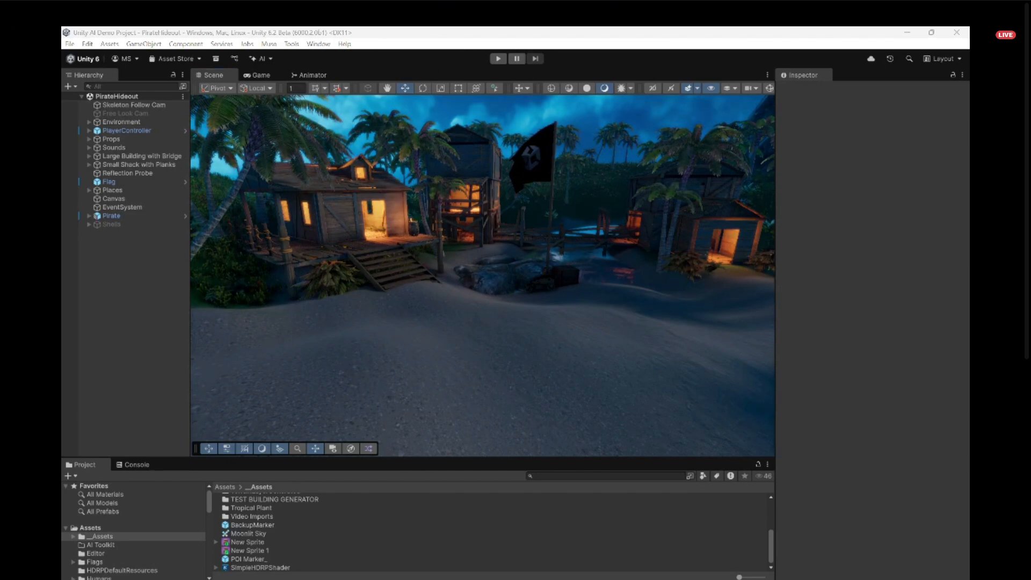
left_click_drag(633, 164, 674, 167)
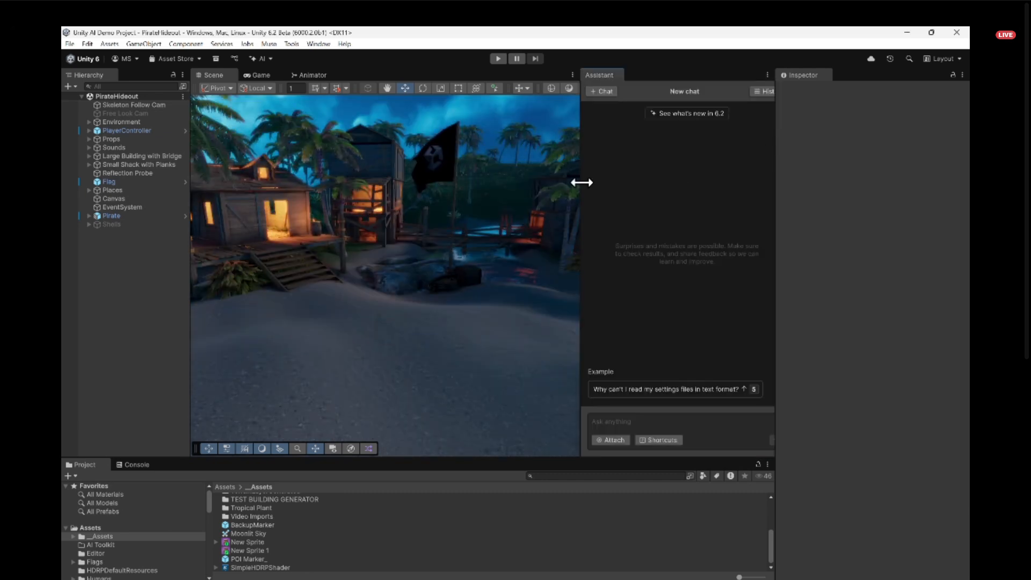
left_click_drag(582, 183, 541, 186)
left_click(583, 419)
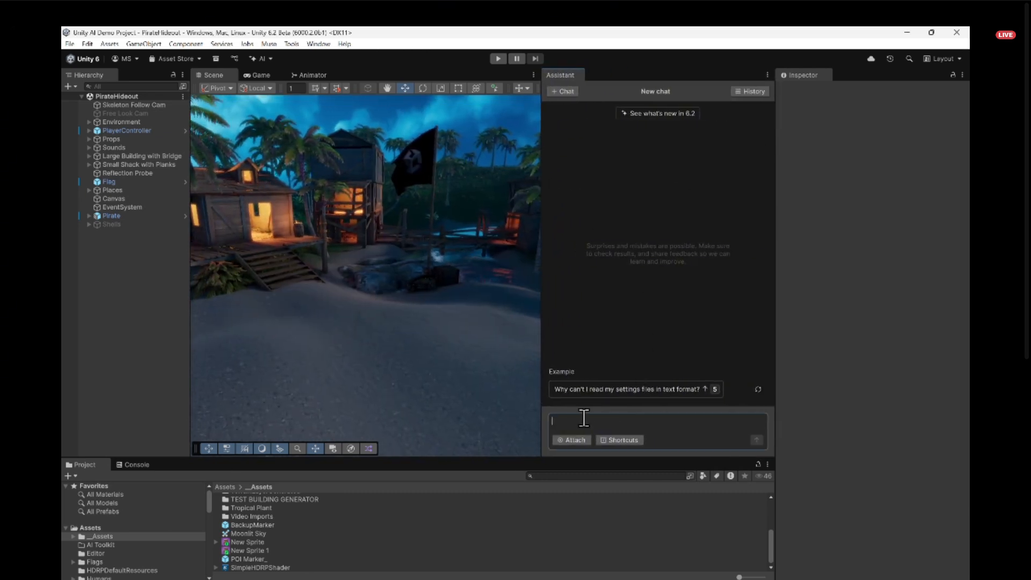
- Create a new sprite asset with the AI sprite generator, keeping its generator docked beside the Assistant chat
left_click(254, 57)
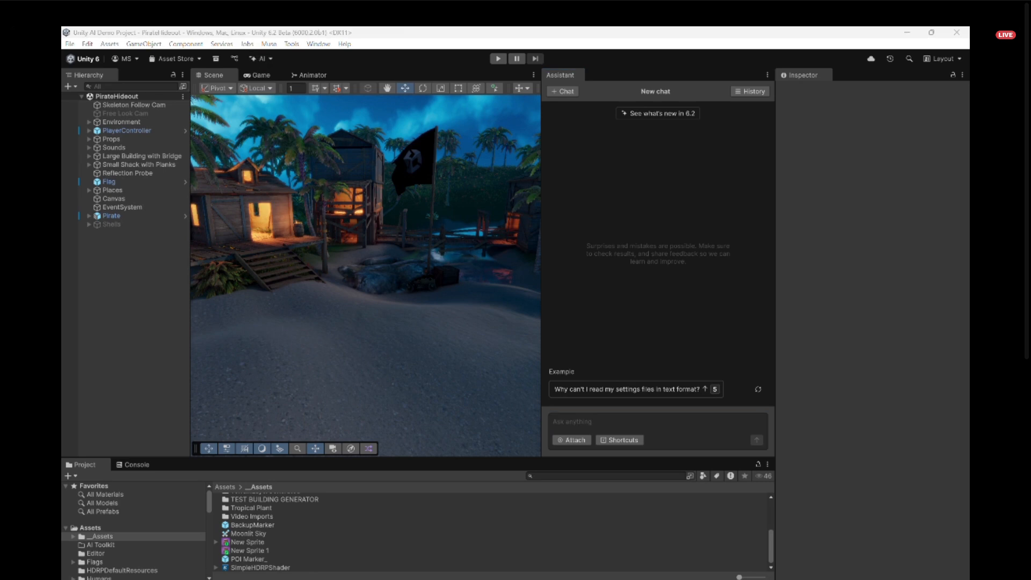
left_click(430, 168)
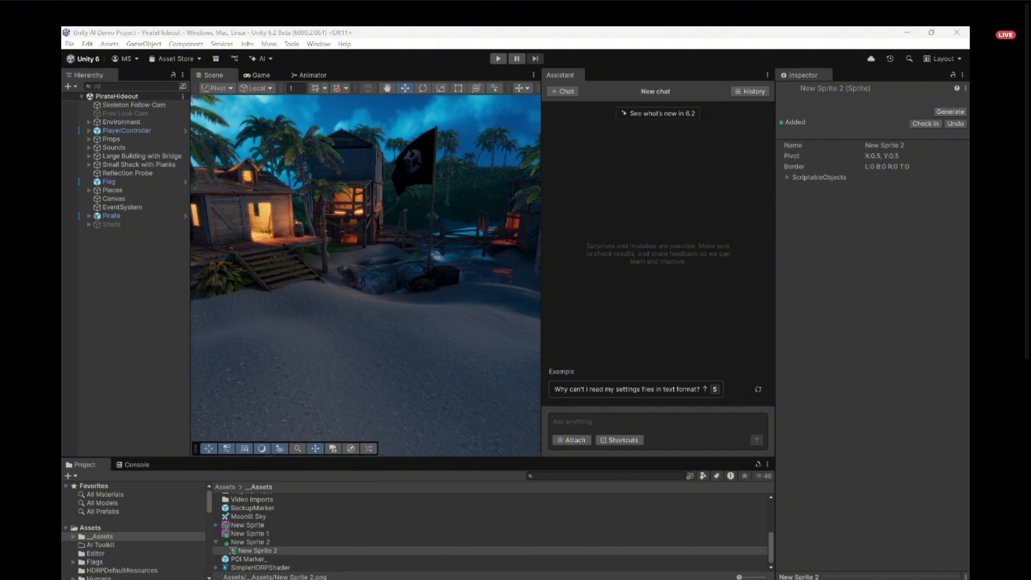
left_click(605, 420)
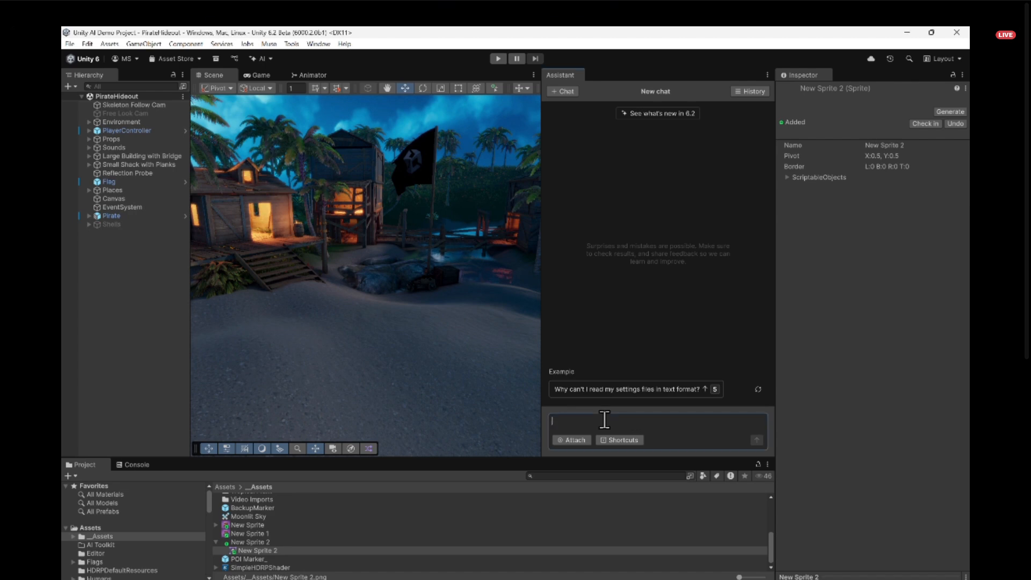
left_click(565, 446)
left_click(571, 422)
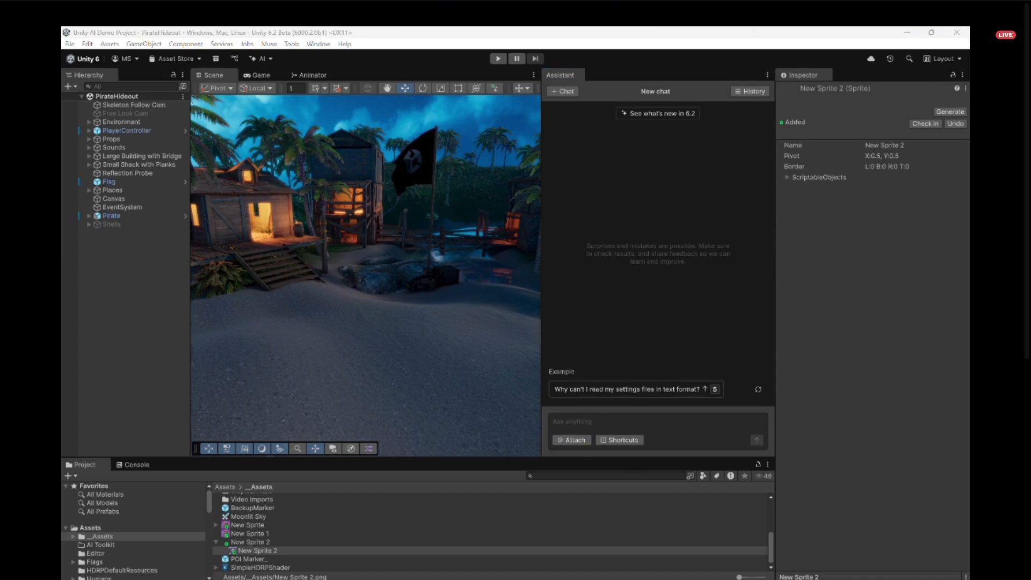
left_click(569, 75)
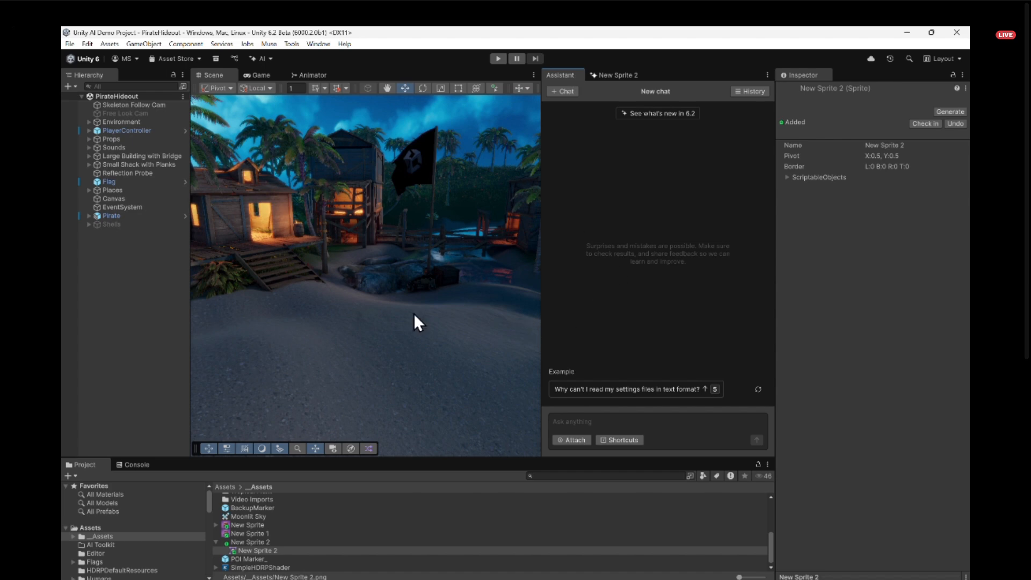
- Select the black Flag object on the pole and frame it in the scene
right_click_drag(409, 294, 414, 202)
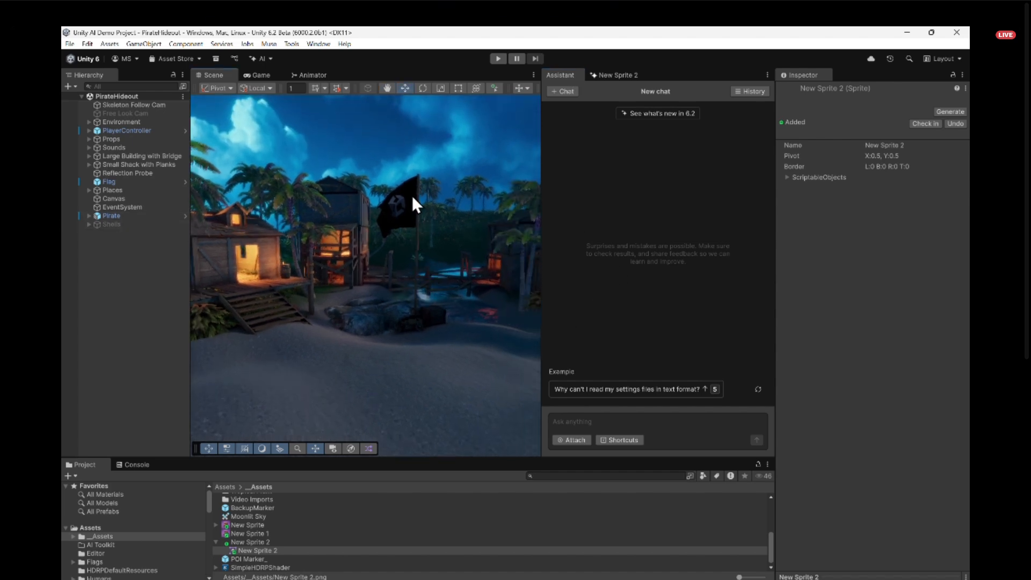
left_click(414, 232)
right_click_drag(417, 257, 474, 253)
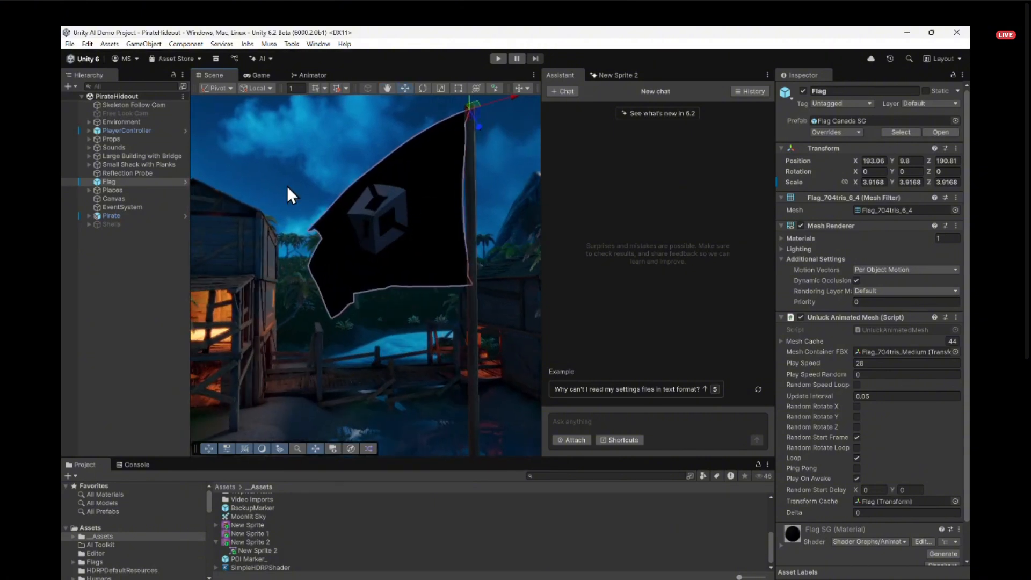
left_click(105, 181)
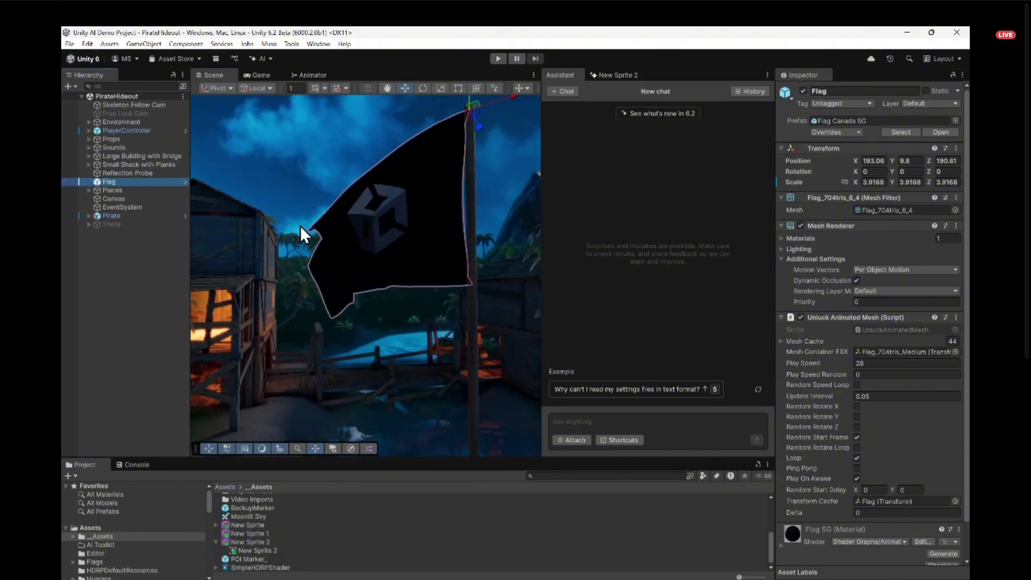
right_click_drag(300, 226, 324, 226)
key("s")
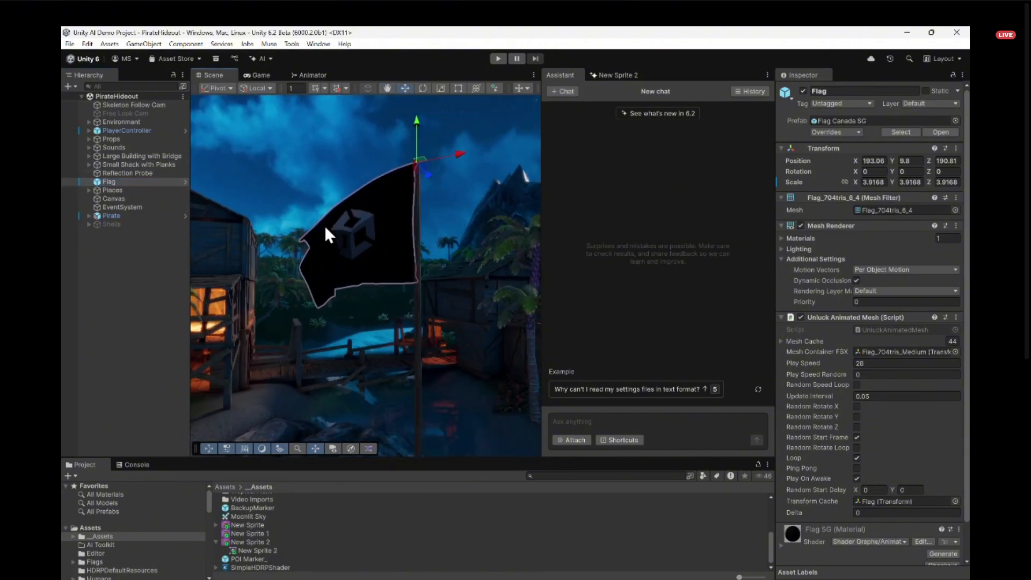
- Attach the currently selected Flag object to the assistant prompt as context
left_click(573, 439)
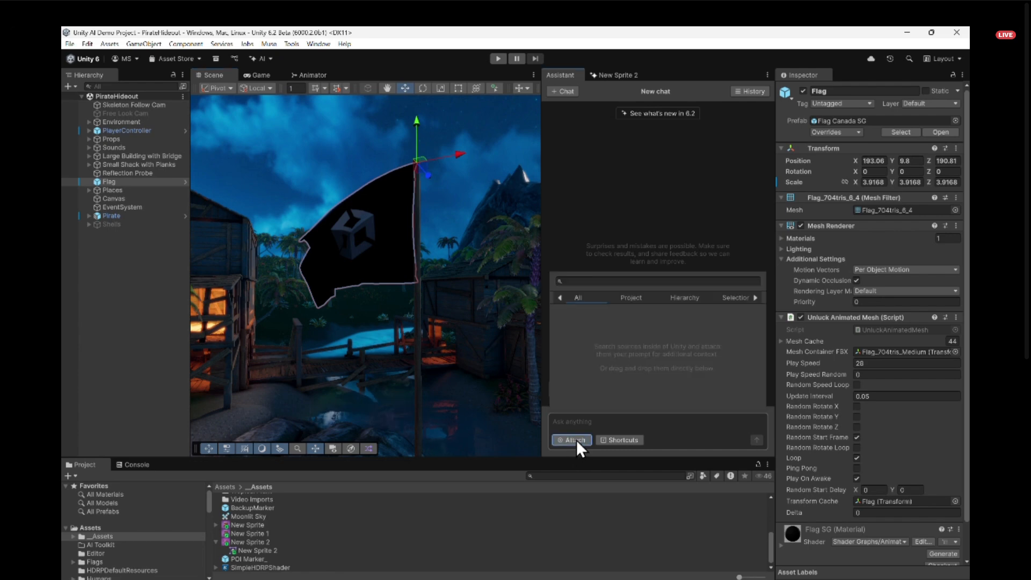
left_click(629, 298)
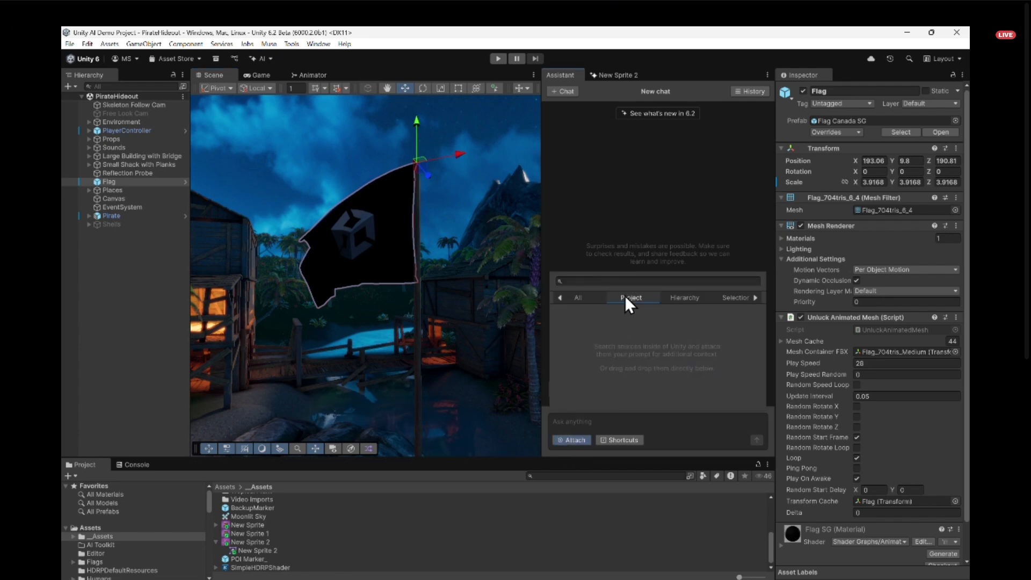
left_click(683, 297)
left_click(725, 298)
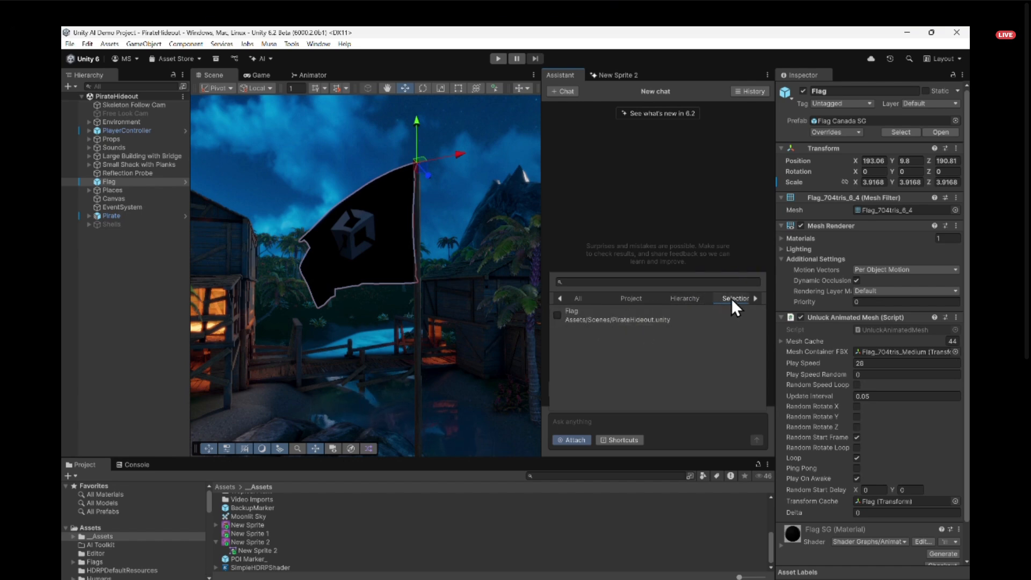
left_click(557, 316)
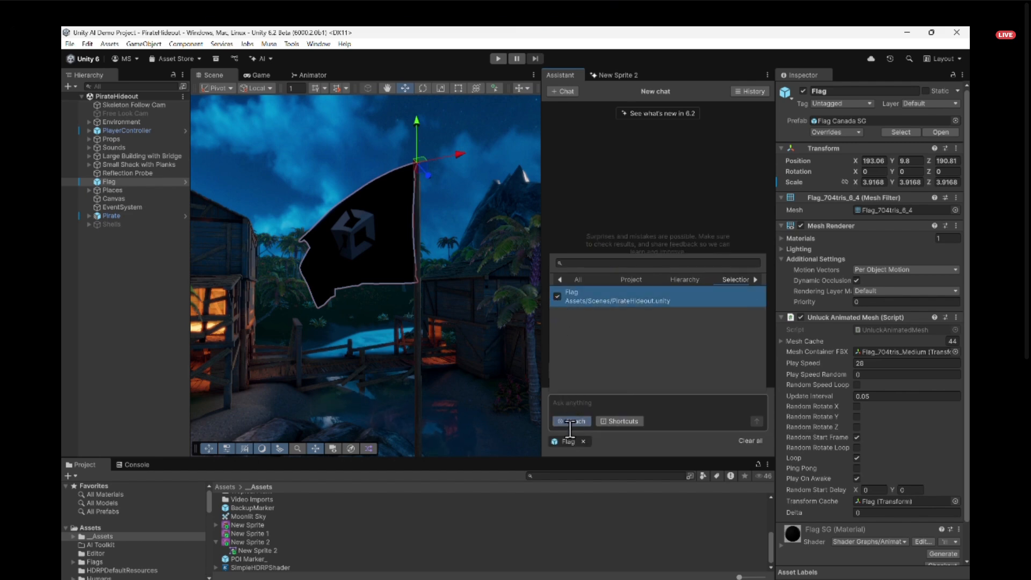
- Ask the assistant "How can I change the texture on this object?" about the attached Flag
left_click(588, 405)
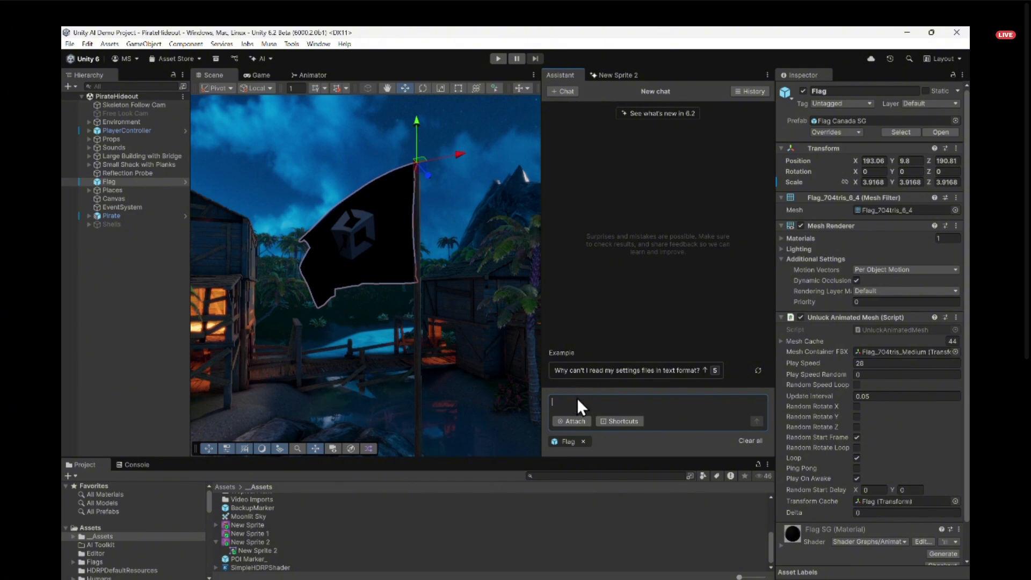
scroll(861, 425, "down", 2)
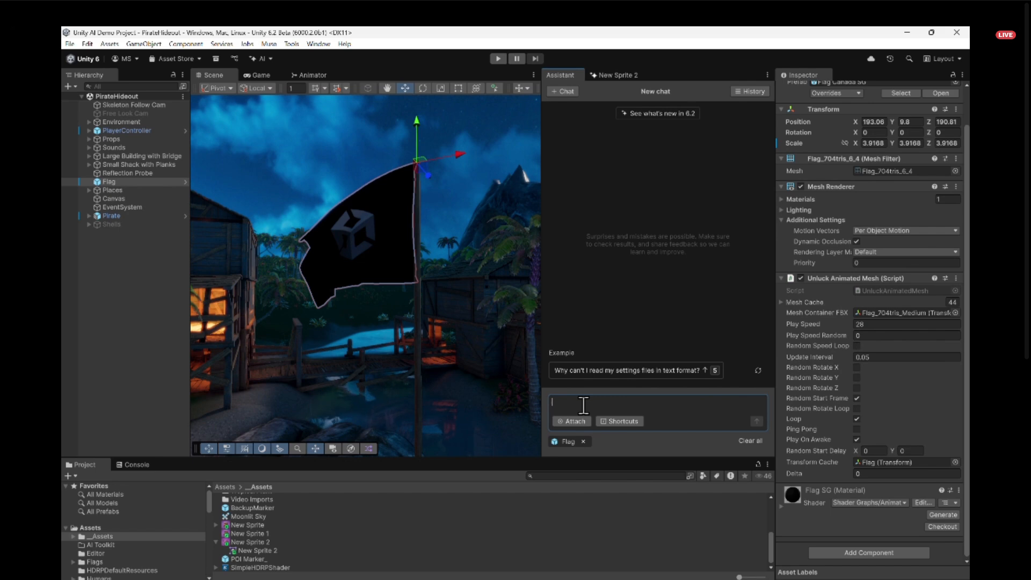
type("H")
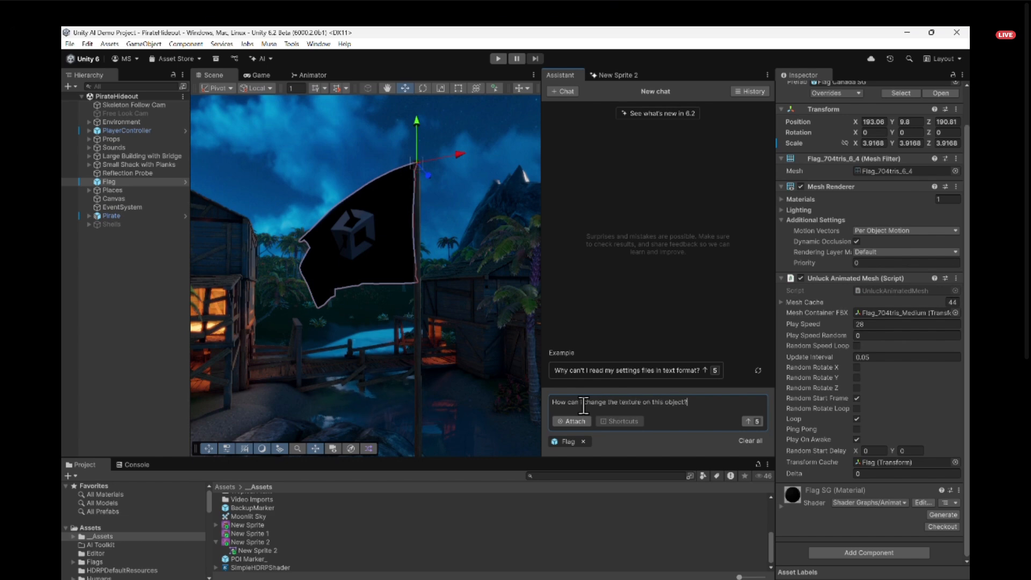
left_click(752, 423)
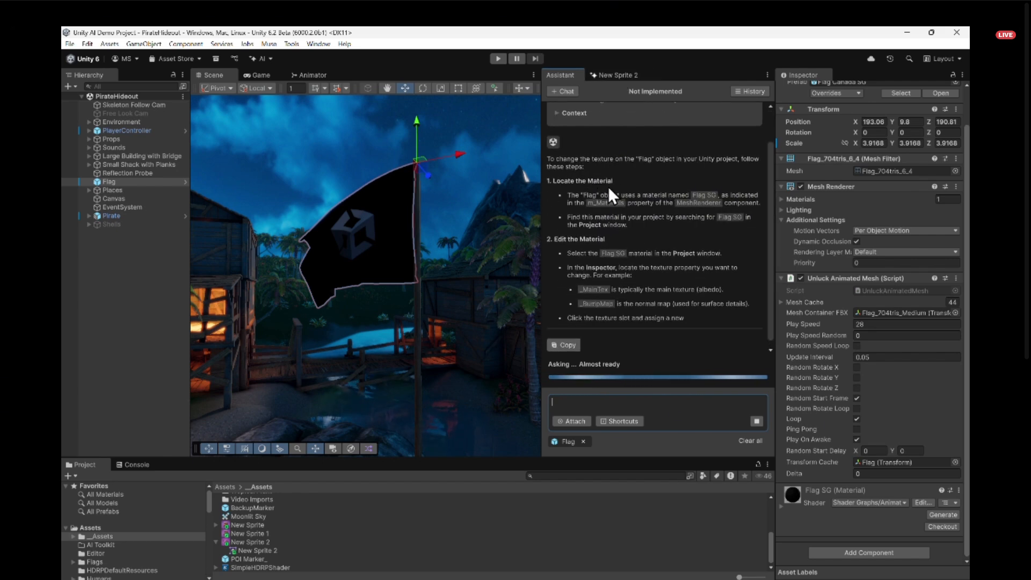
- Read the assistant's instructions for changing the Flag texture, including its ChangeFlagTexture C# script and the option to save it
scroll(645, 200, "up", 2)
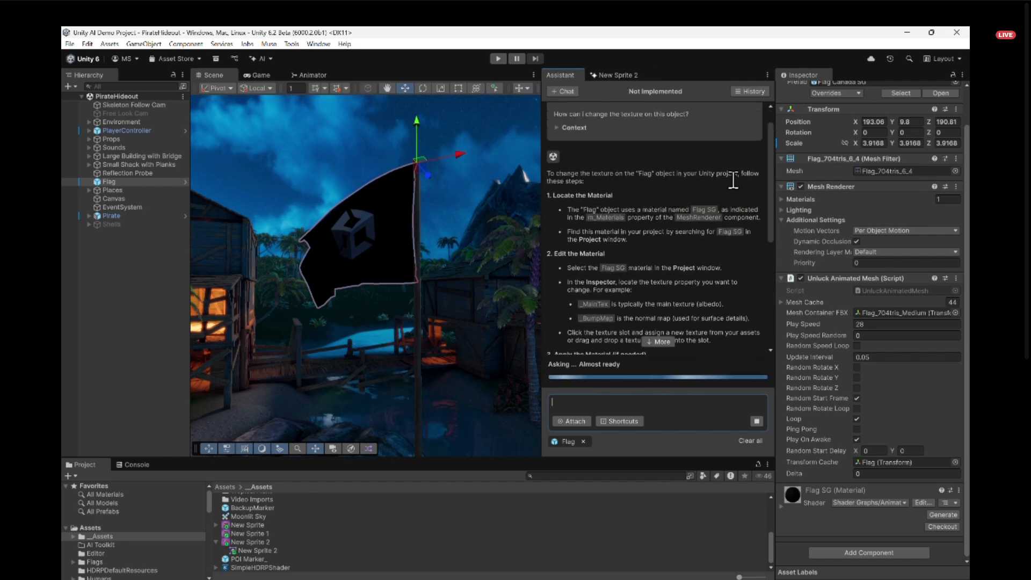
scroll(588, 180, "down", 1)
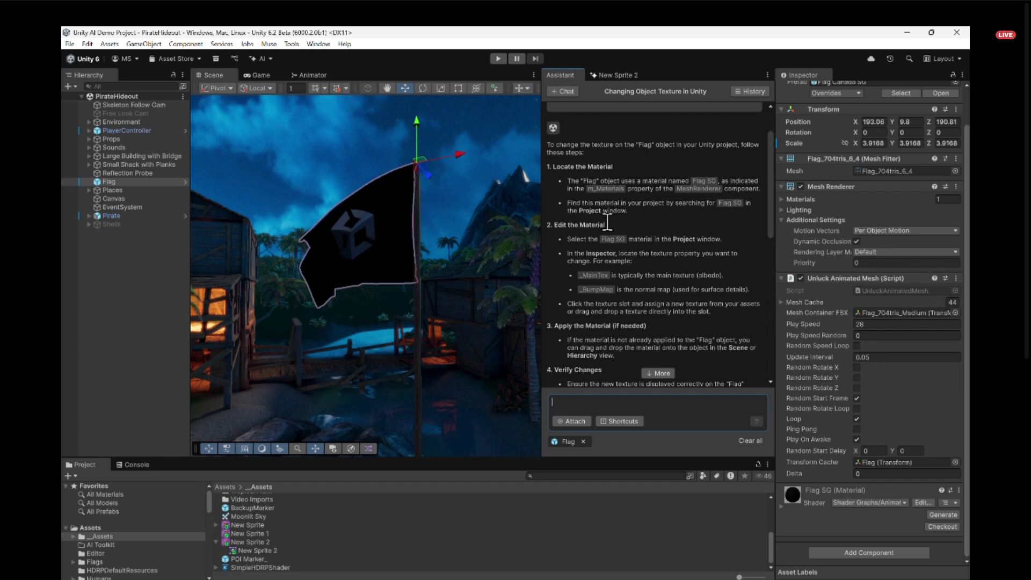
scroll(604, 231, "down", 3)
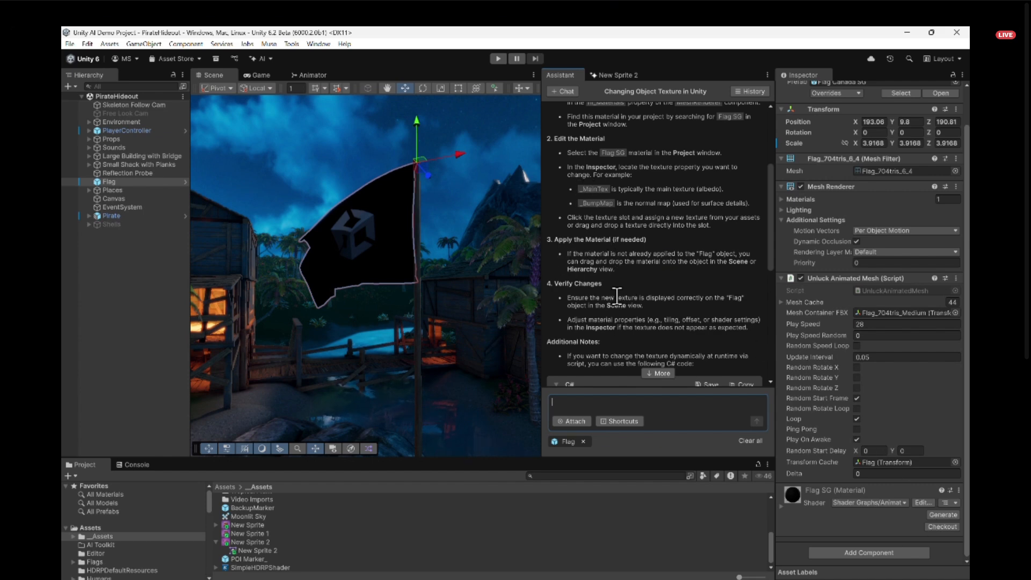
scroll(571, 263, "down", 4)
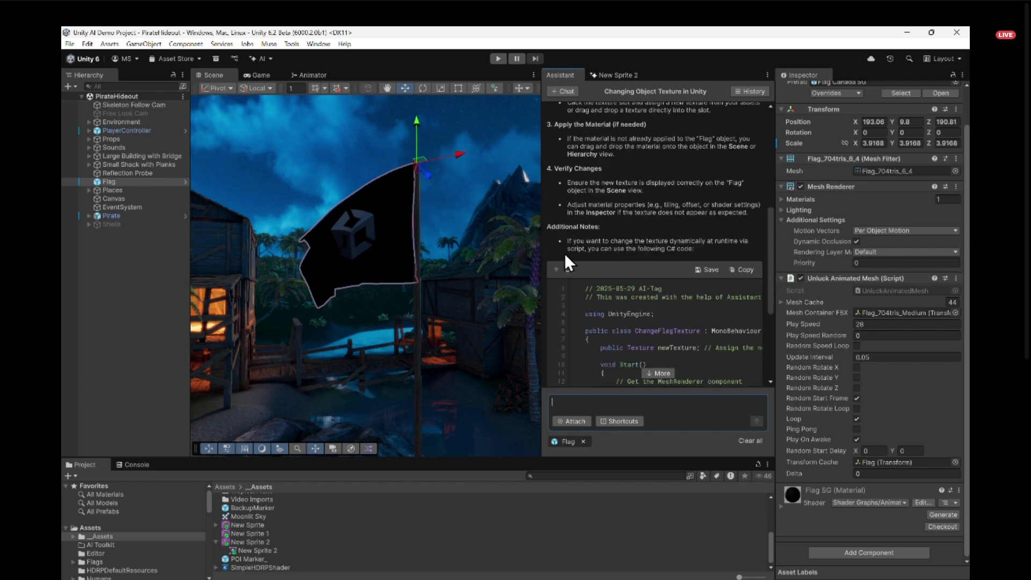
scroll(615, 215, "down", 1)
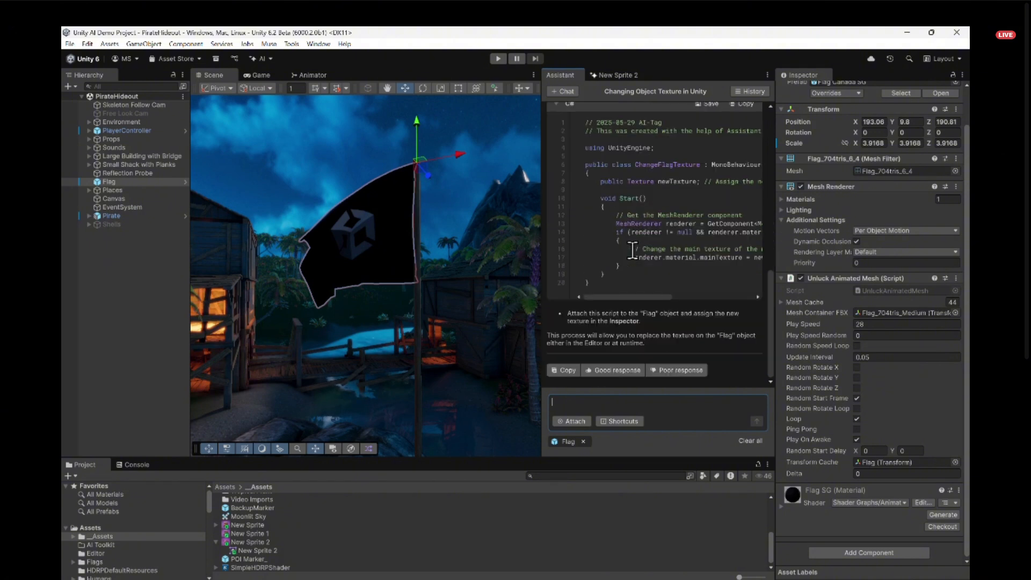
scroll(631, 247, "down", 6)
scroll(634, 225, "up", 3)
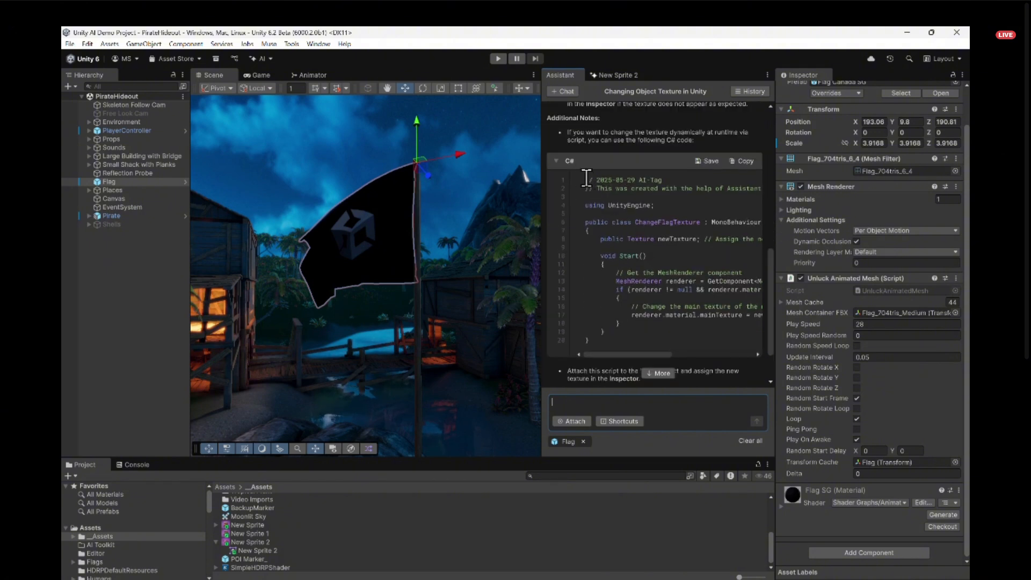
left_click_drag(585, 188, 801, 186)
left_click(666, 198)
left_click(709, 162)
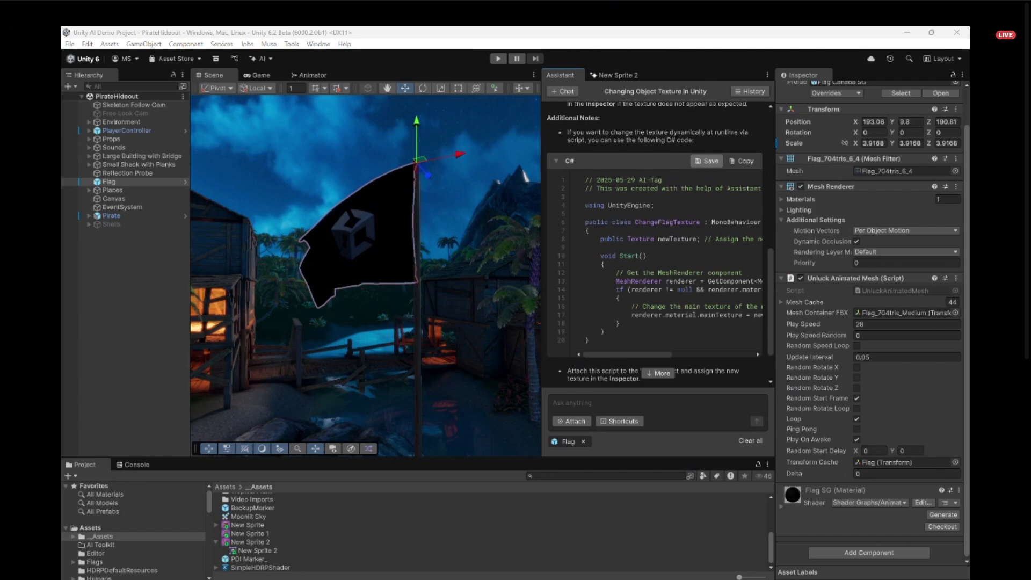
left_click(488, 314)
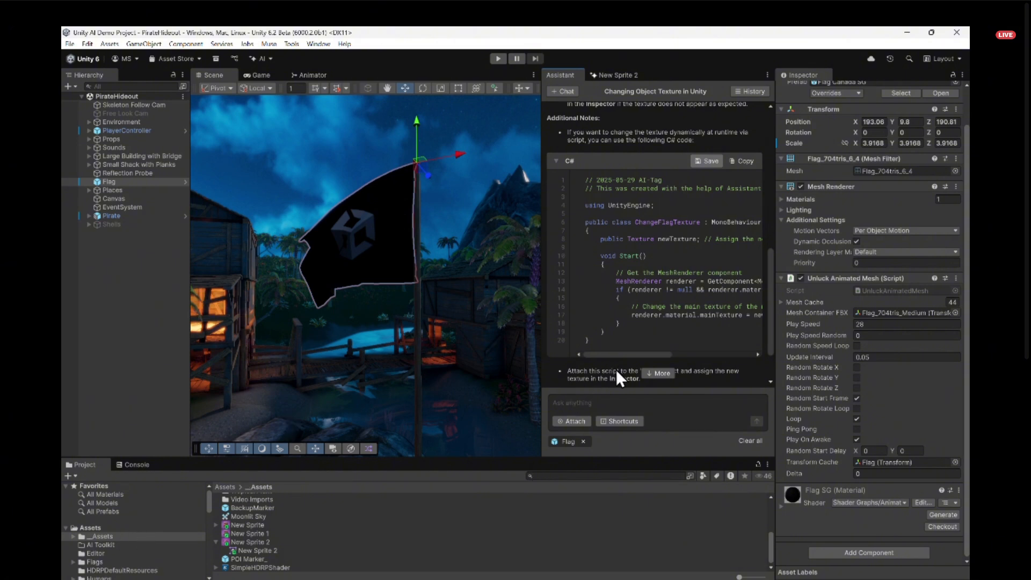
- Return to the New Sprite 2 generator, enlarge it, and choose the coiled purple whip image for the sprite
left_click(620, 73)
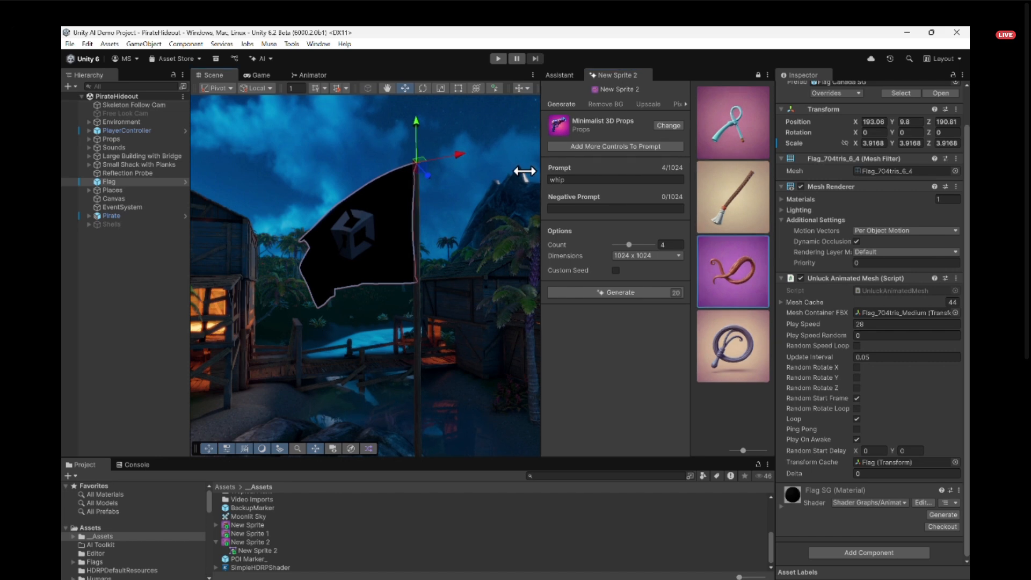
left_click_drag(539, 172, 216, 177)
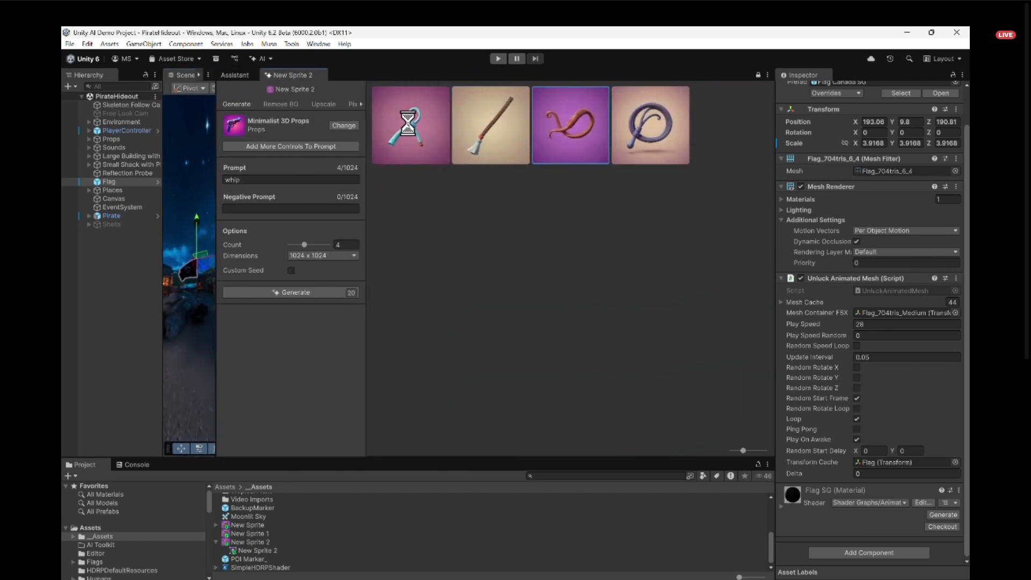
left_click(507, 151)
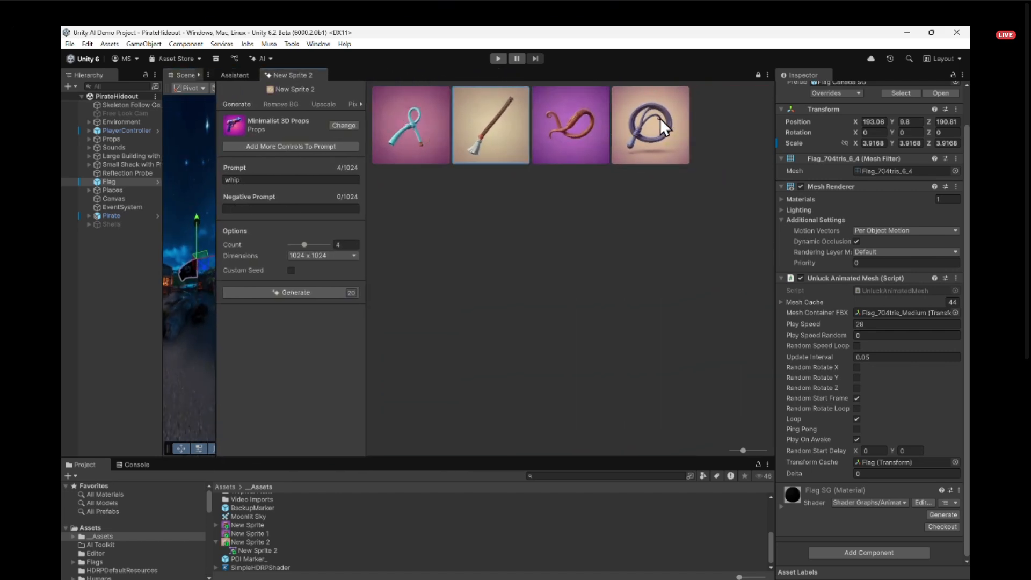
left_click(654, 130)
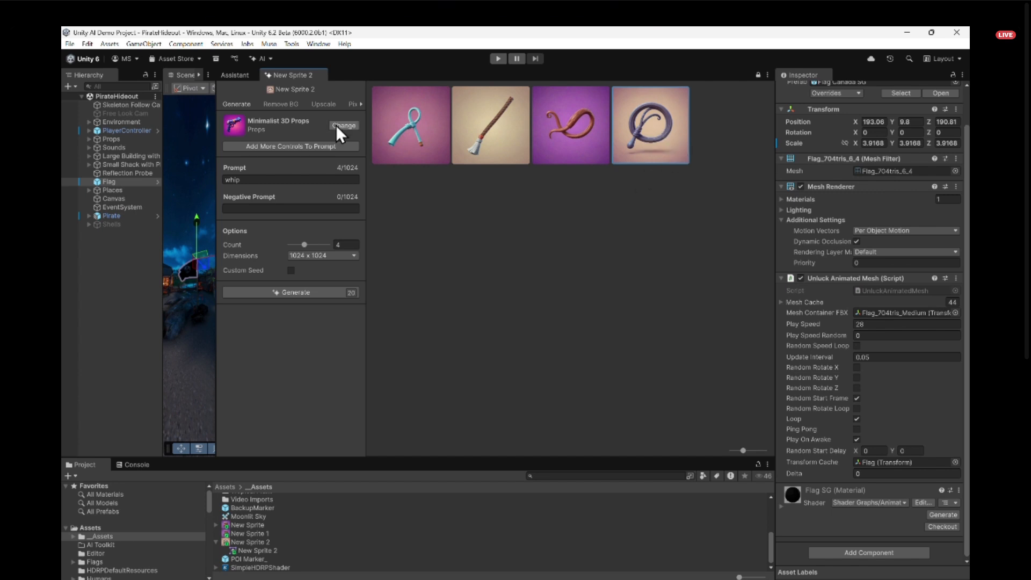
- Remove the background from the coiled purple whip image and add the resulting image to the __Assets folder as a separate sprite
left_click(279, 103)
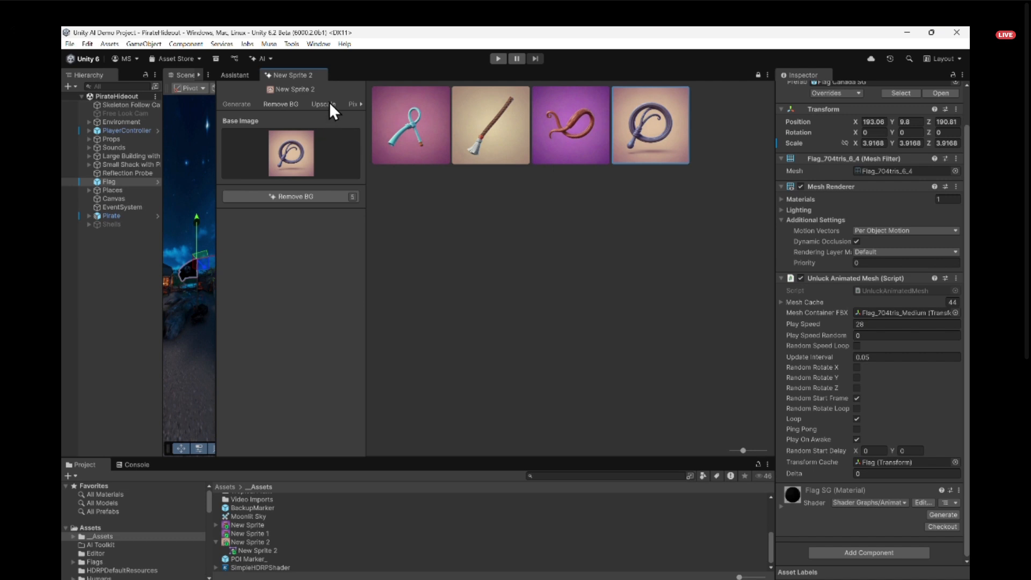
left_click(282, 195)
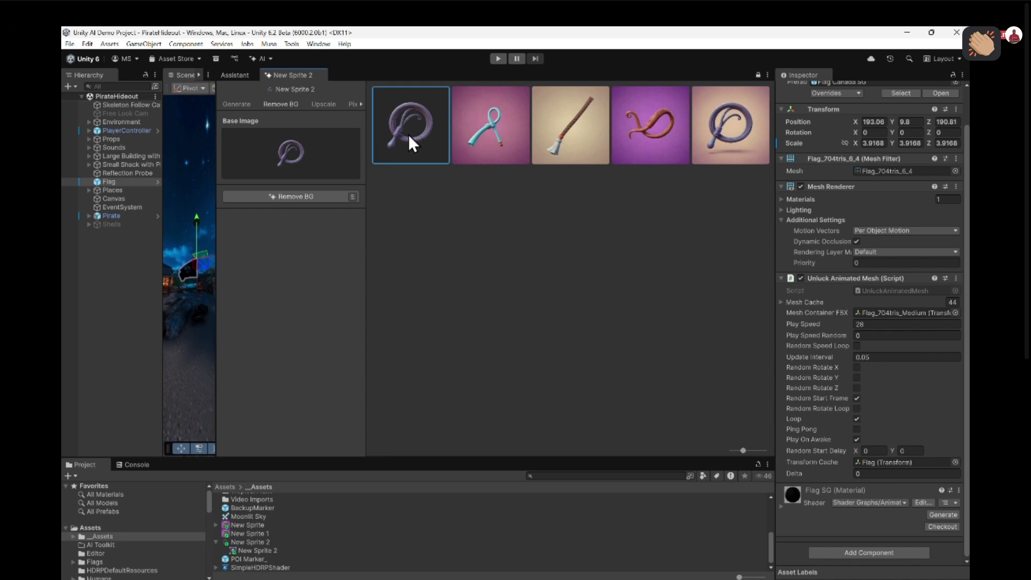
left_click_drag(409, 138, 318, 535)
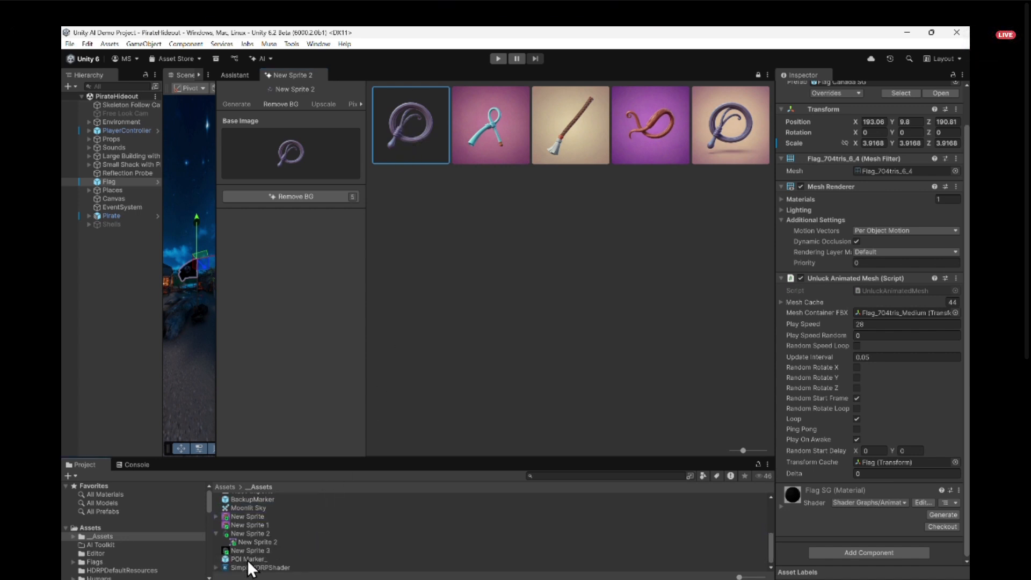
- Enlarge the project file area slightly and select the New Sprite 2 texture to inspect its import settings
left_click_drag(313, 458, 318, 448)
left_click(240, 534)
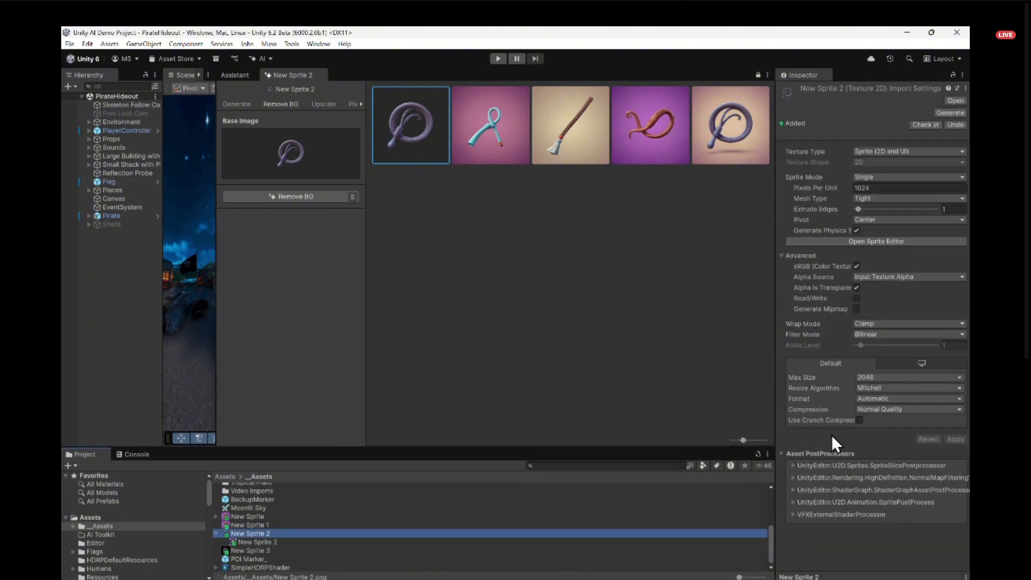
left_click(788, 96)
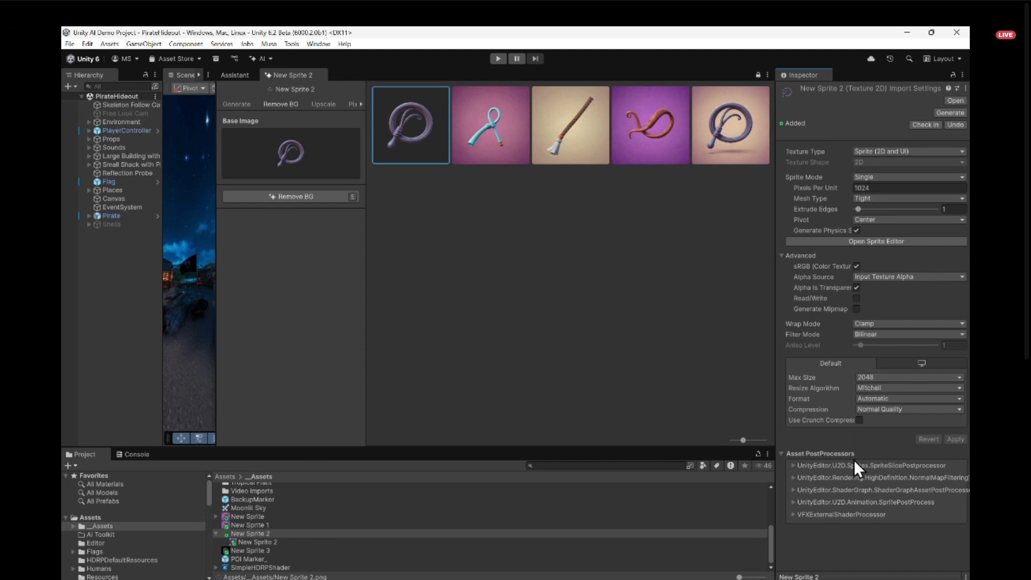
left_click(239, 533)
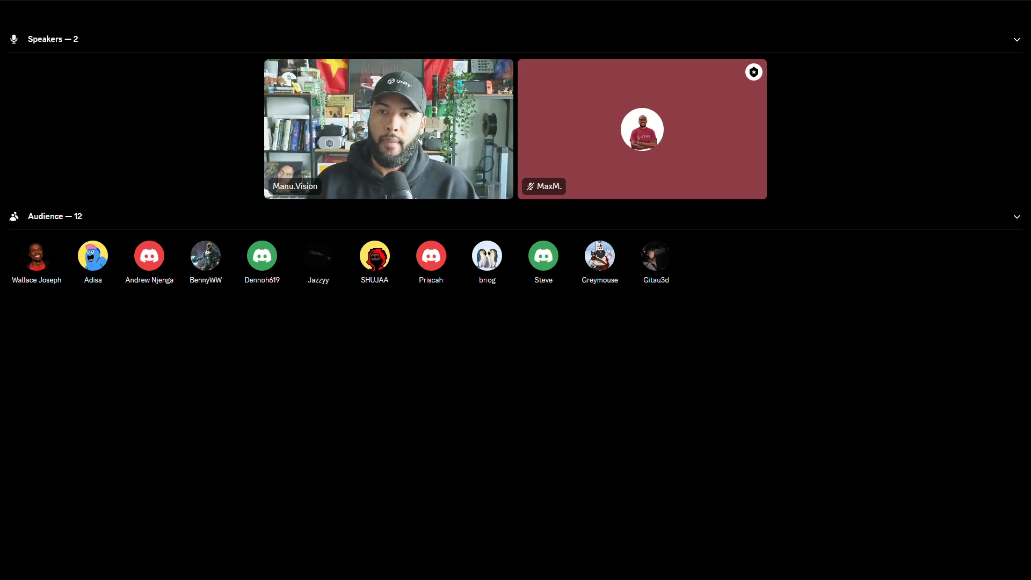
left_click(458, 134)
left_click(726, 252)
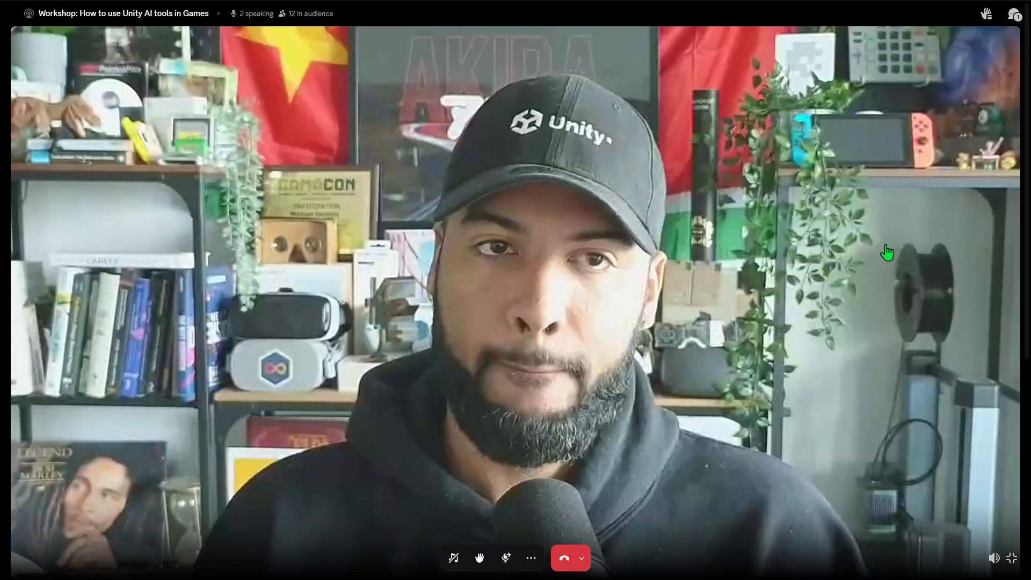